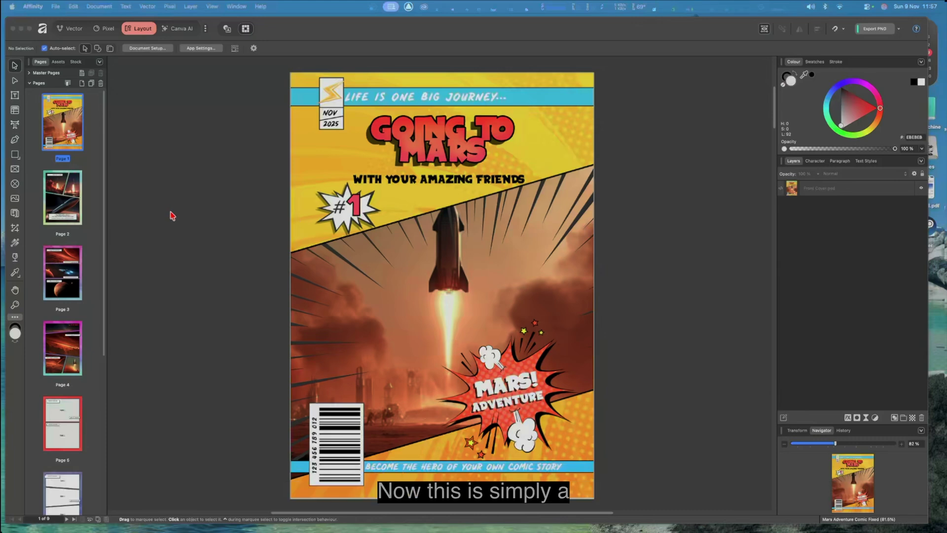
Step: Browse the comic's pages 2 through 5 and the Page 9 back cover in the Pages panel
left_click(58, 196)
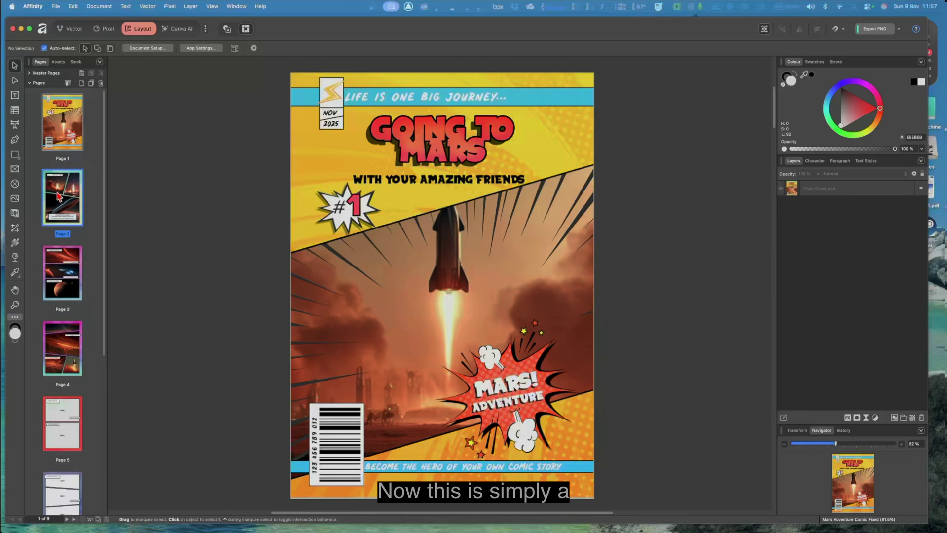
left_click(58, 196)
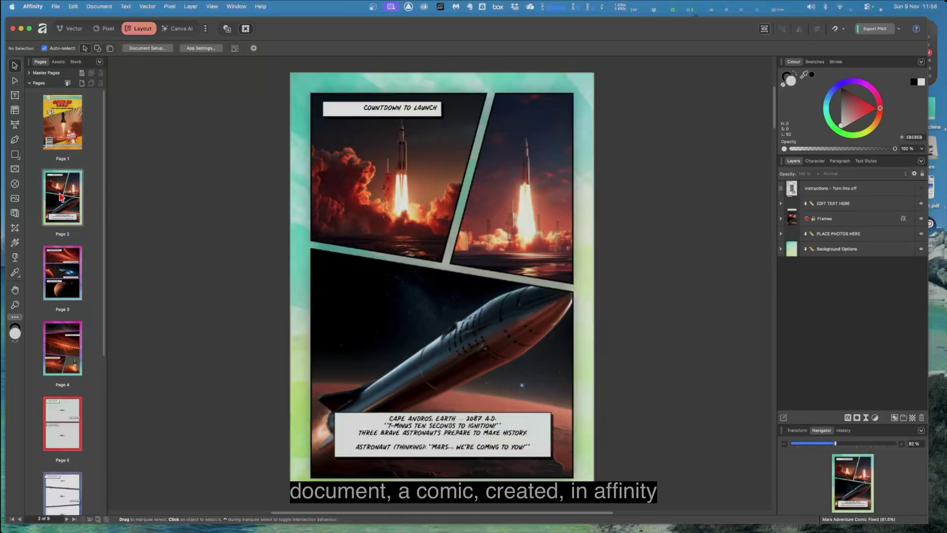
left_click(62, 275)
left_click(70, 348)
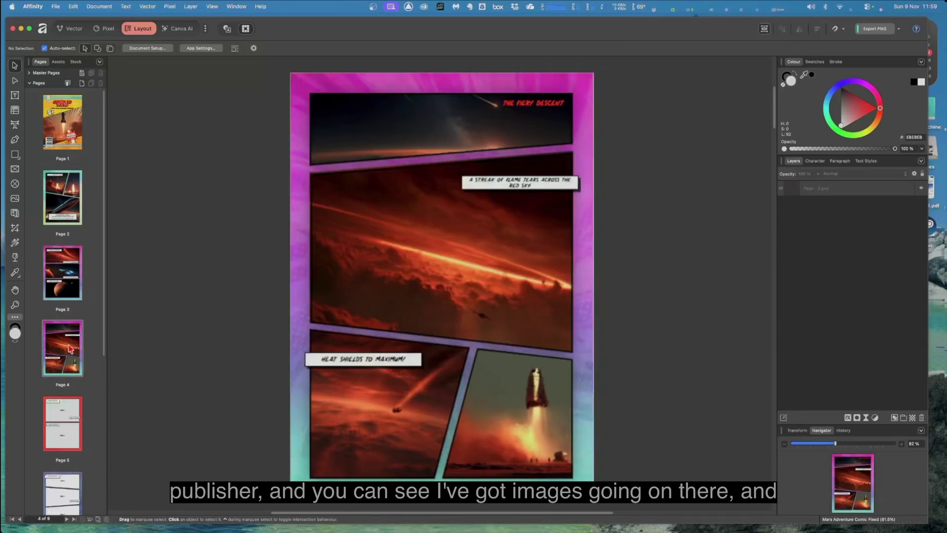
left_click(69, 431)
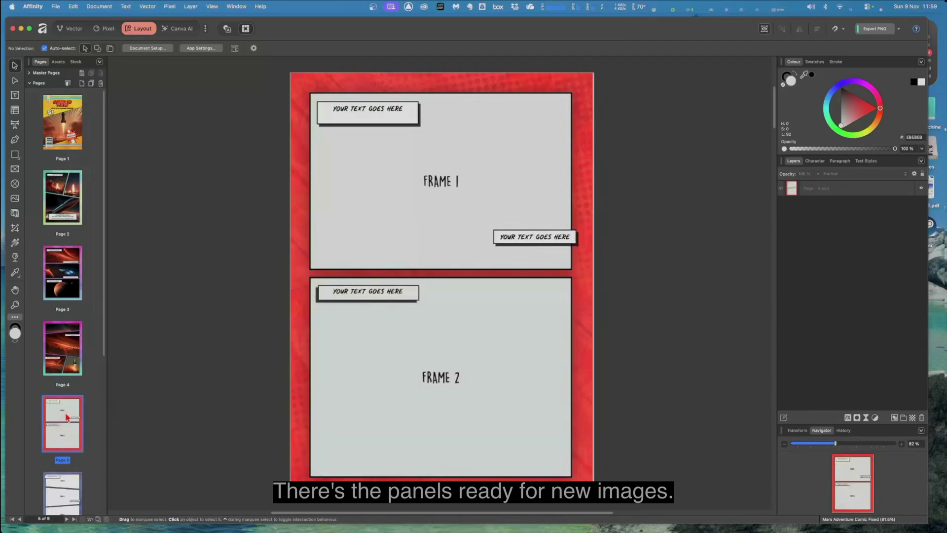
scroll(63, 420, "down", 5)
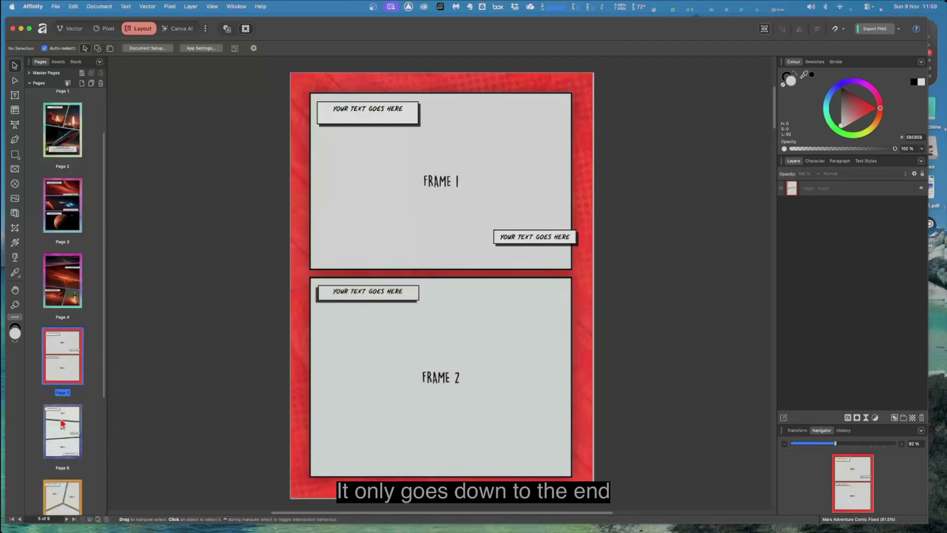
scroll(61, 421, "down", 5)
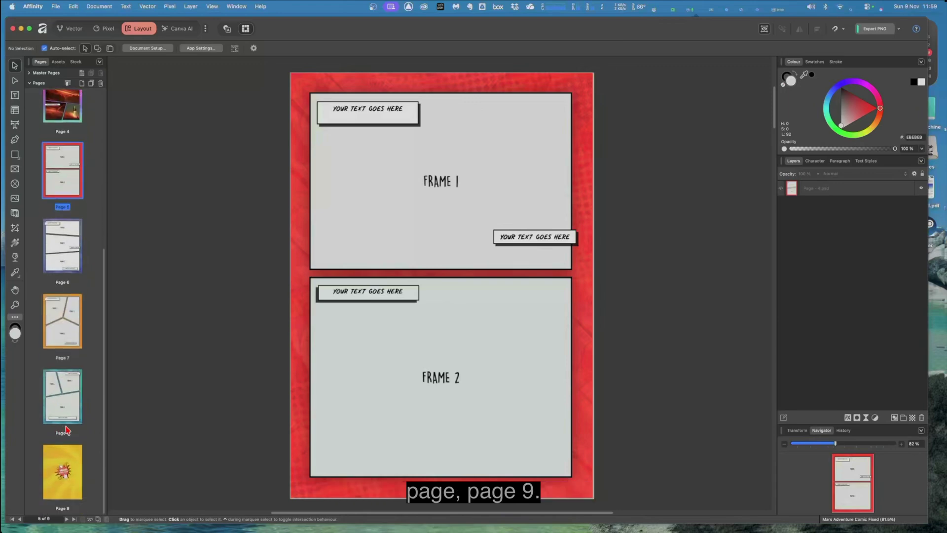
left_click(63, 466)
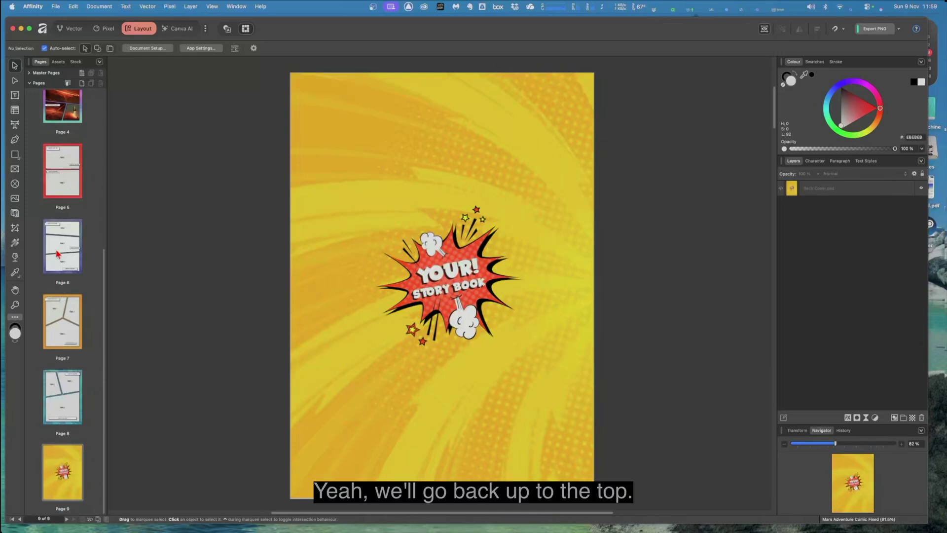
scroll(69, 246, "up", 5)
scroll(71, 242, "up", 5)
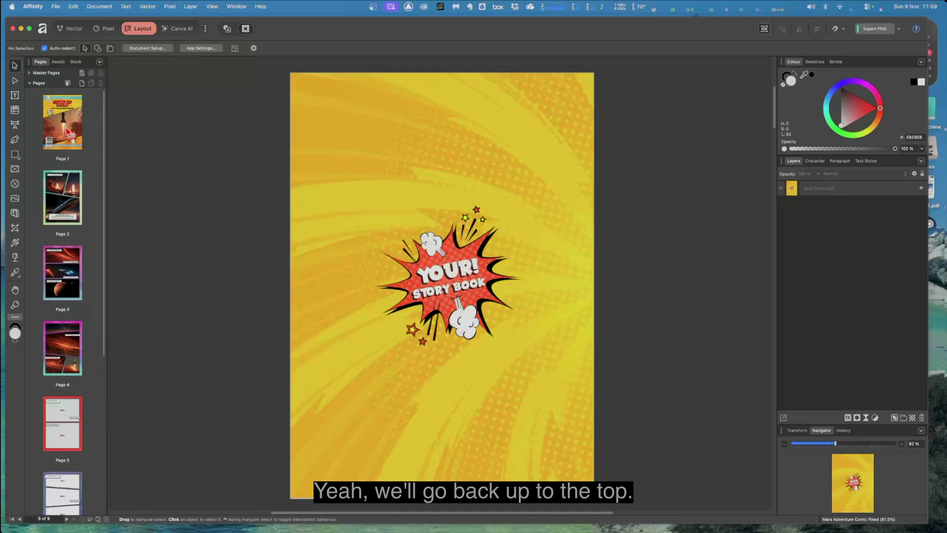
Step: Return to the Page 1 cover and display the cover image's X, Y and 1819 × 2551 px size
left_click(68, 130)
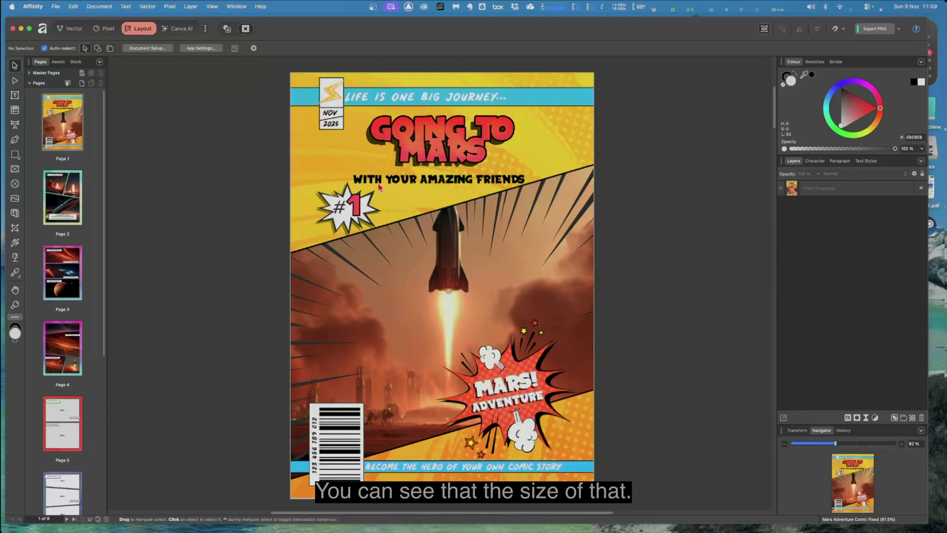
left_click(338, 158)
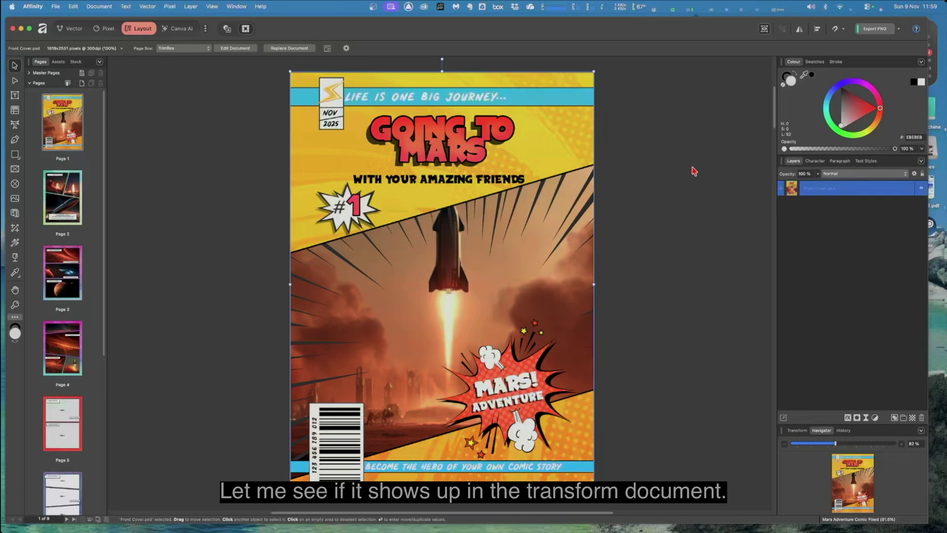
left_click(796, 430)
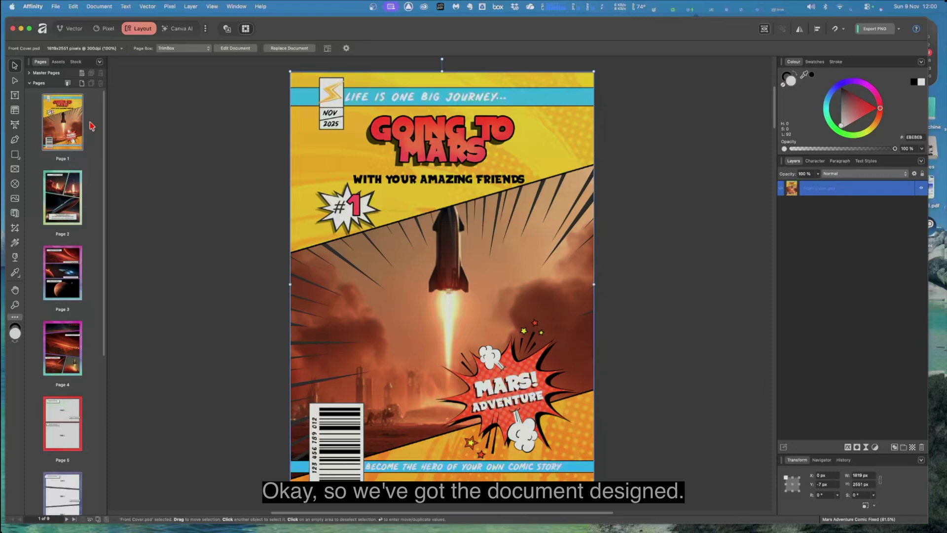
Step: Open File > Export with the EPUB (high quality) fixed-layout preset and Area set to All Pages
left_click(73, 7)
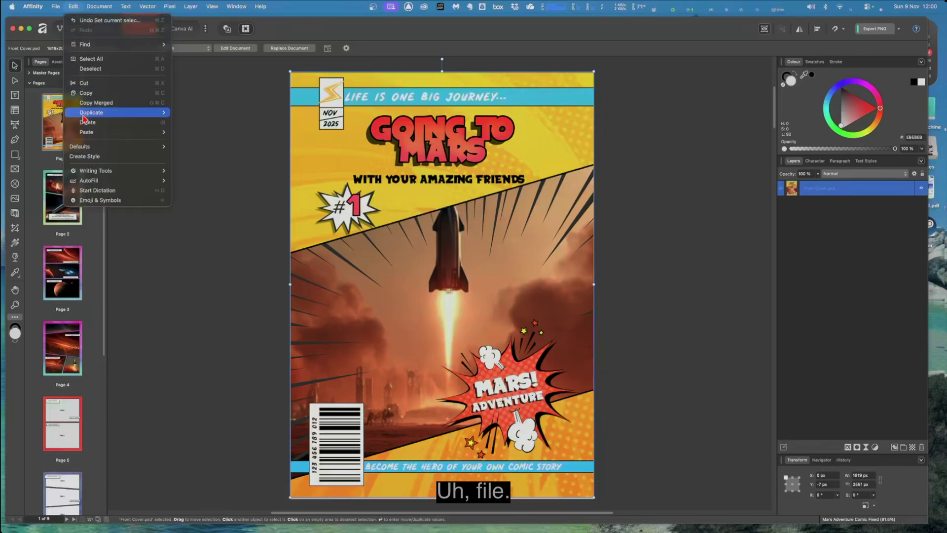
mouse_move(56, 6)
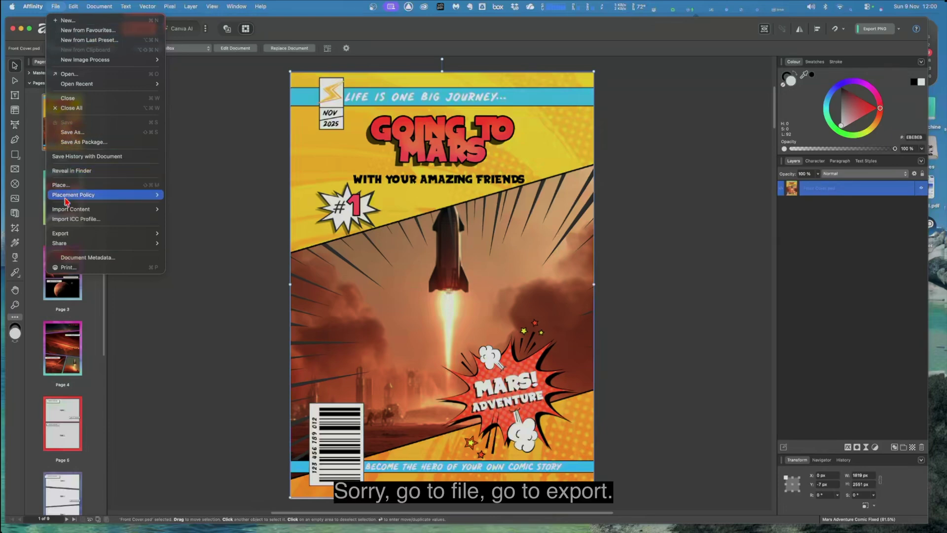
mouse_move(109, 236)
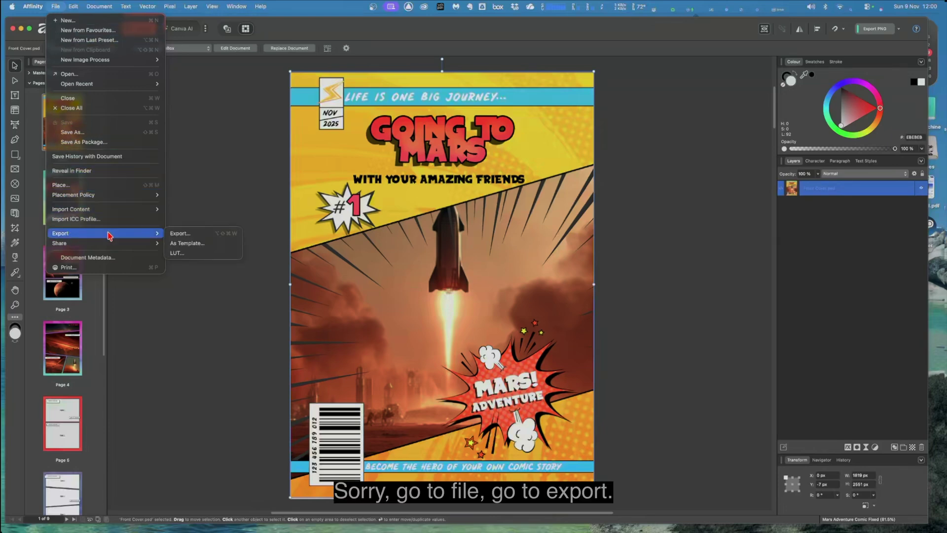
left_click(185, 234)
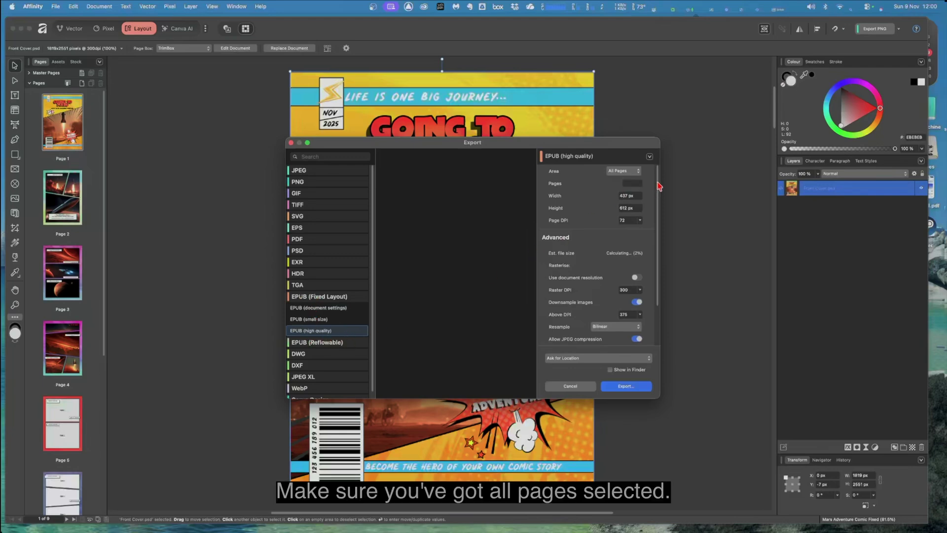
left_click(629, 172)
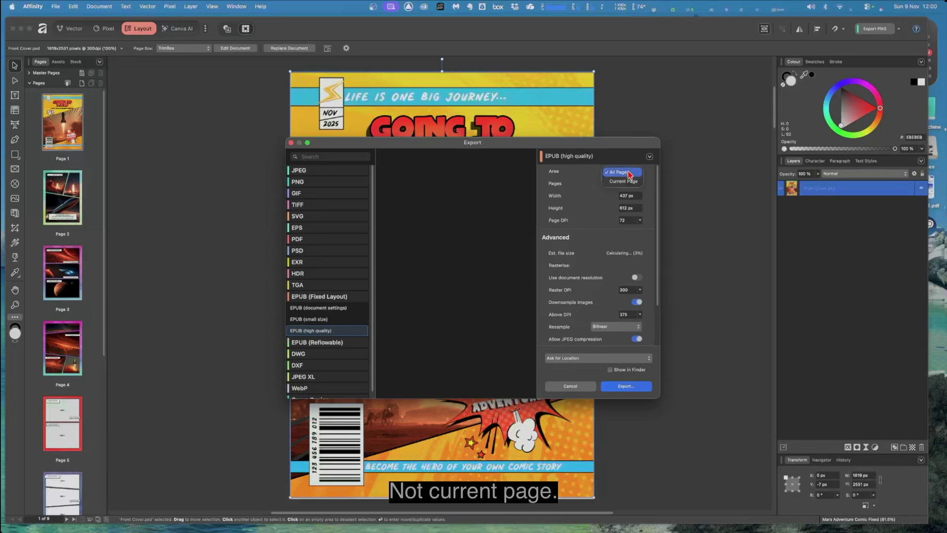
left_click(630, 172)
left_click(630, 172)
left_click(629, 173)
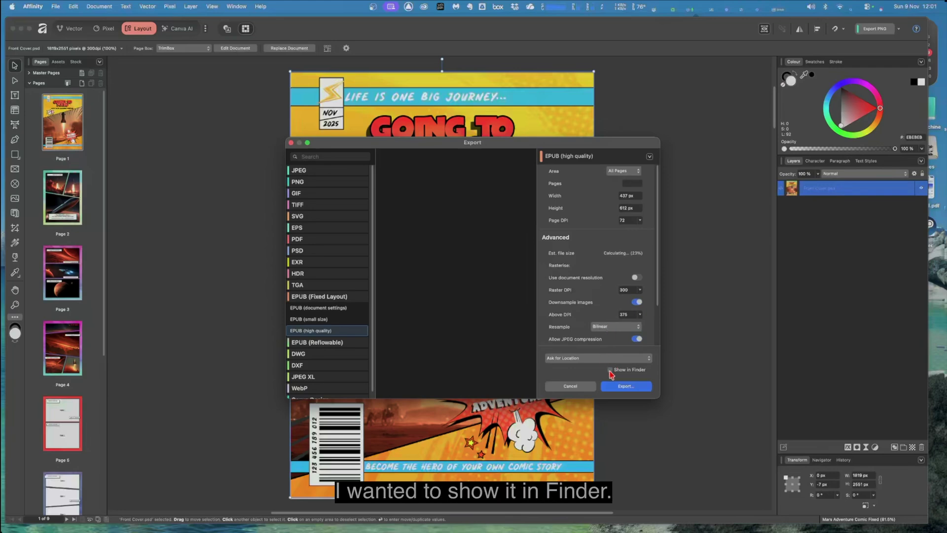
Step: Export 'Mars Adventure Comic Fixed.epub' to the Fixed Format Comic folder, replacing the old file, with Show in Finder on
left_click(611, 370)
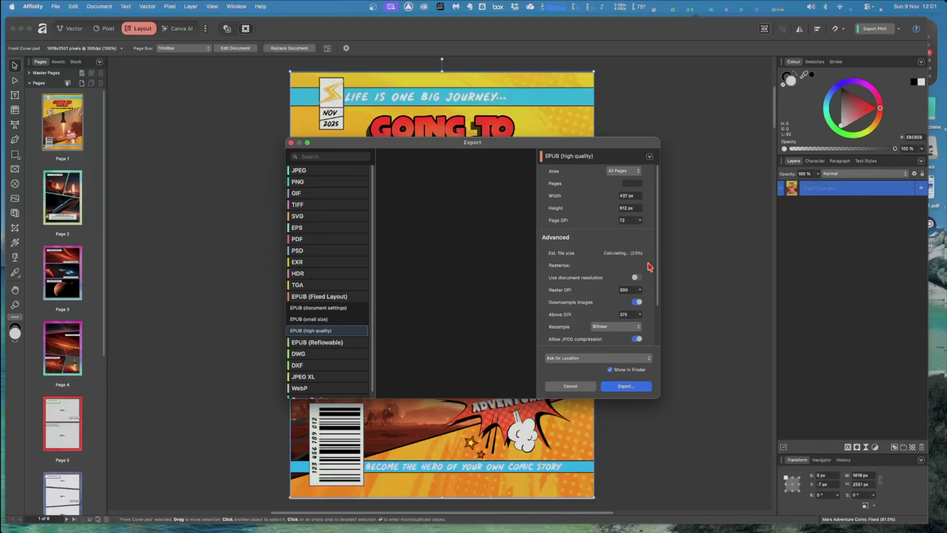
left_click_drag(590, 147, 553, 120)
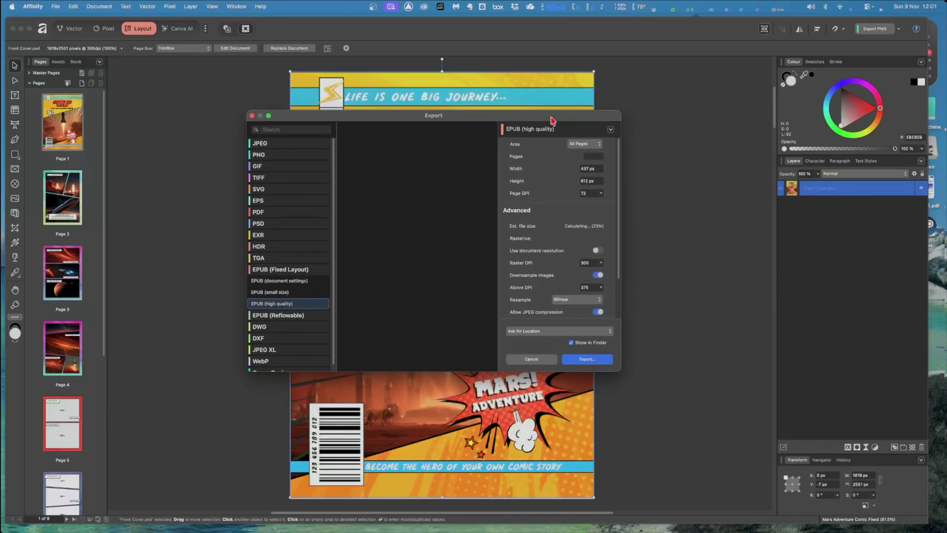
left_click(590, 362)
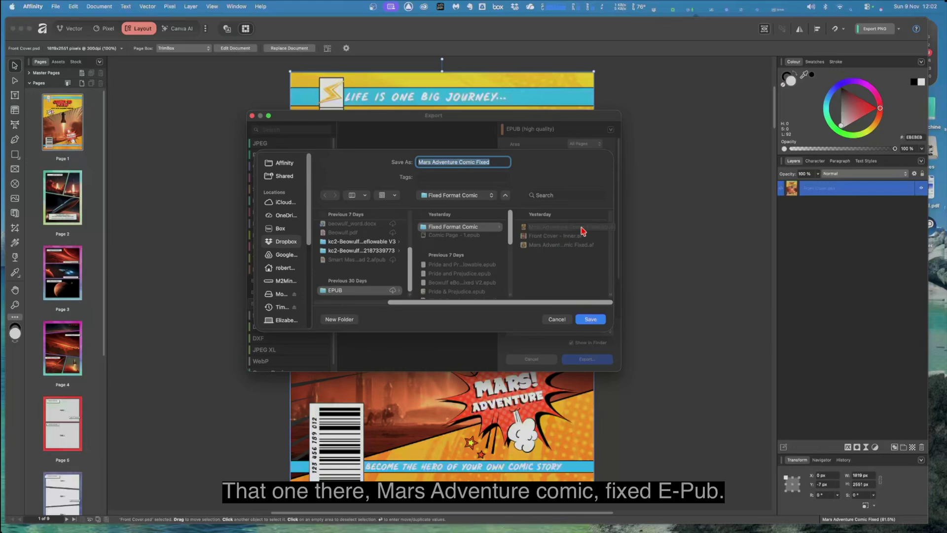
left_click(589, 319)
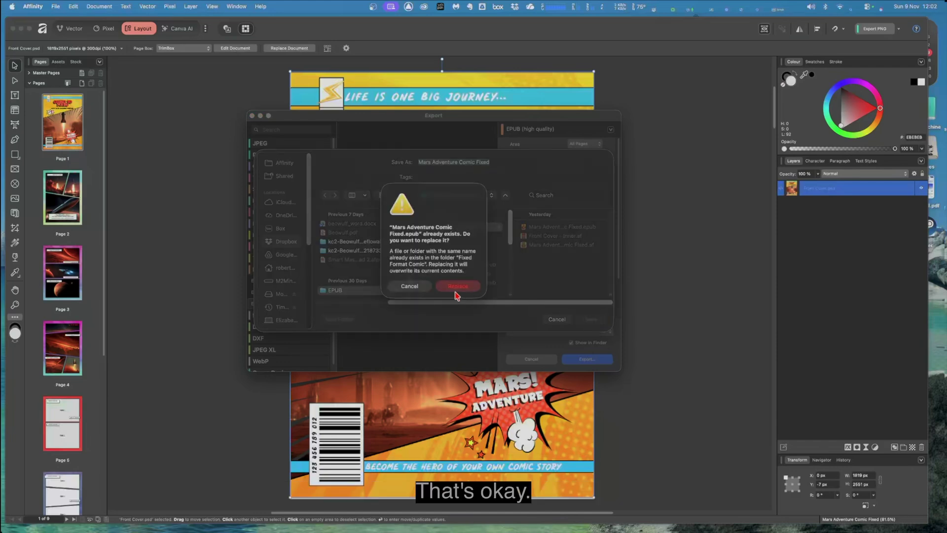
left_click(455, 288)
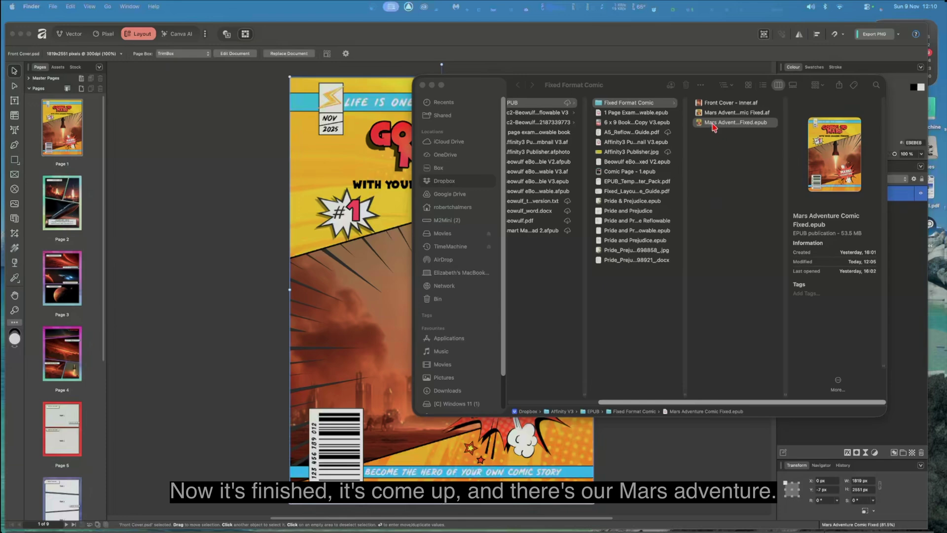
Step: Open 'Mars Adventure Comic Fixed.epub' from Finder with Books (default)
left_click(709, 125)
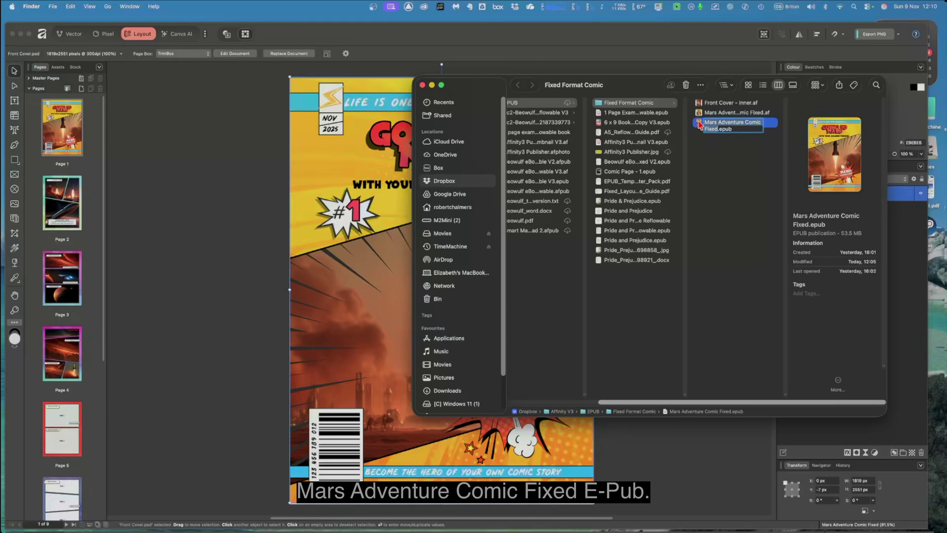
left_click(700, 131)
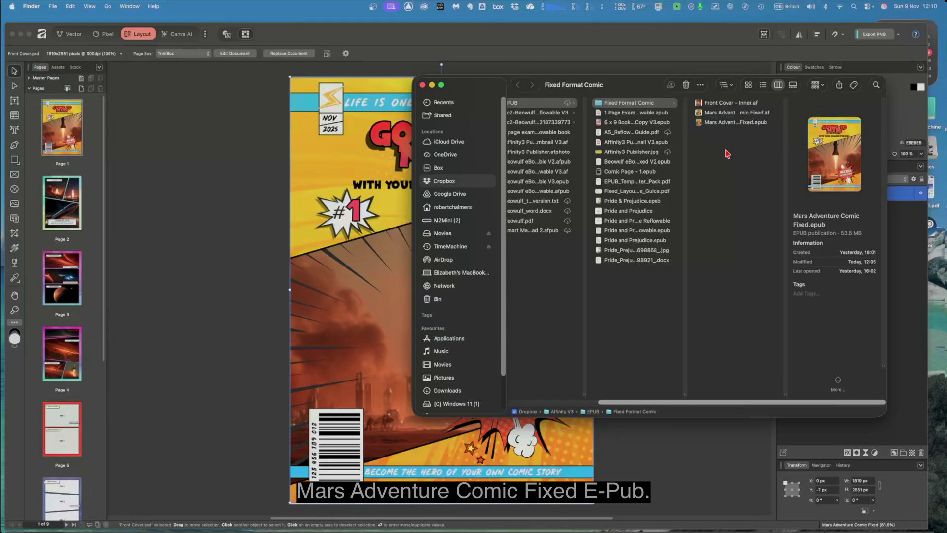
right_click(700, 127)
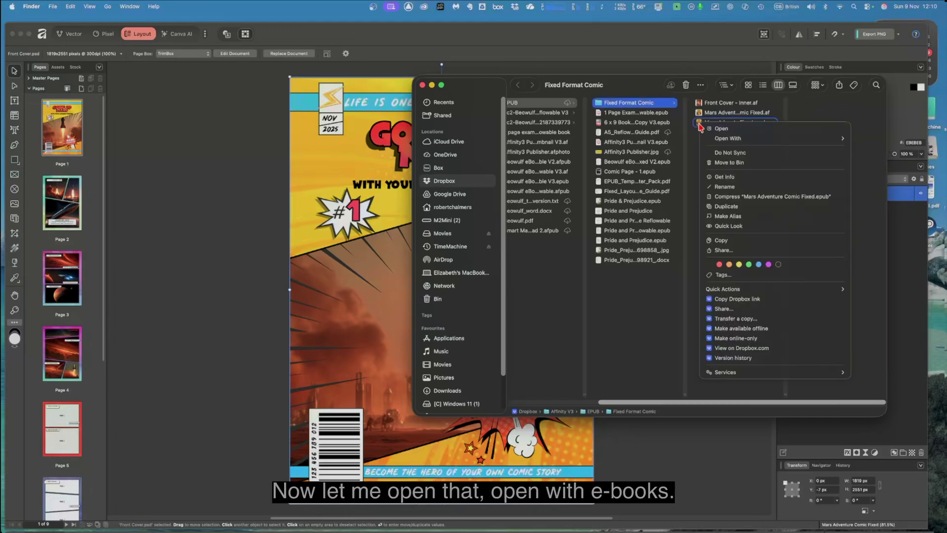
mouse_move(805, 139)
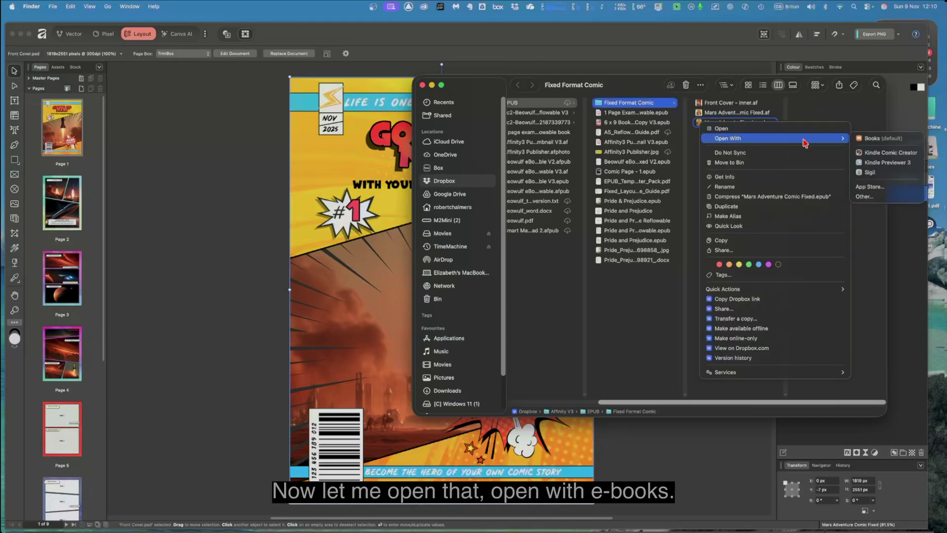
left_click(889, 140)
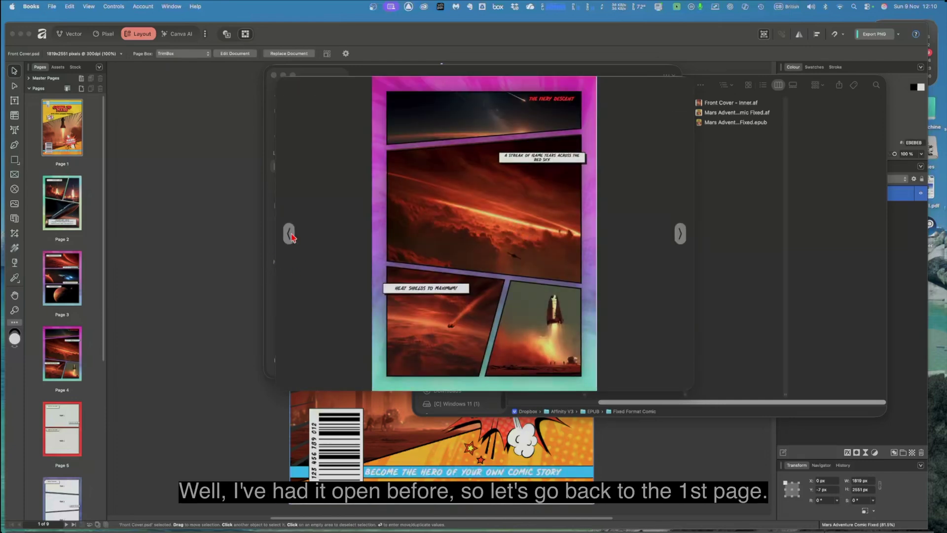
Step: Page back through the comic in Books to the page 1 cover
left_click(289, 234)
left_click(289, 234)
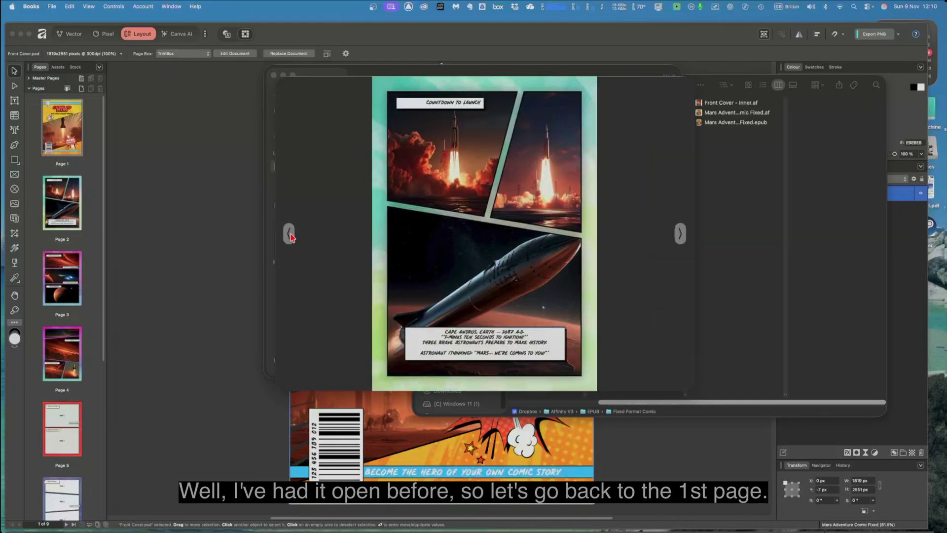
left_click(290, 234)
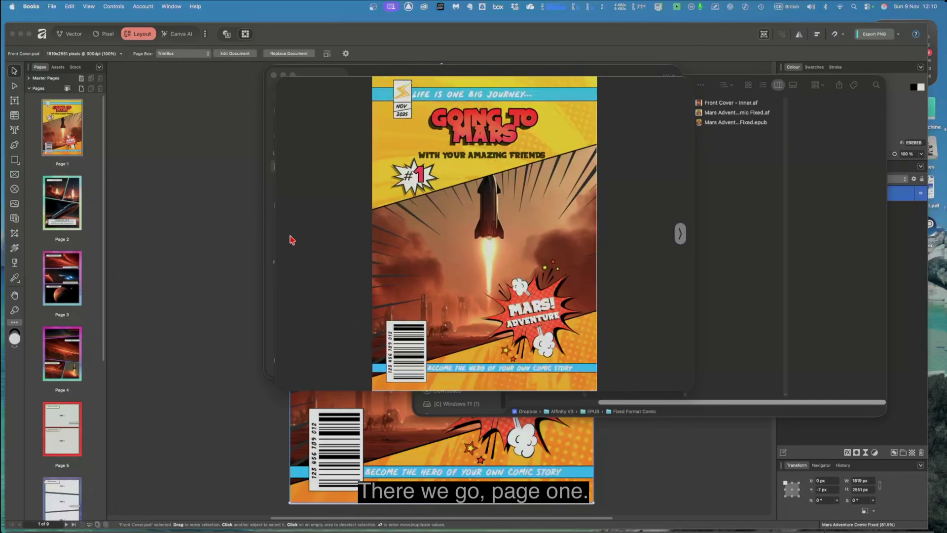
mouse_move(656, 289)
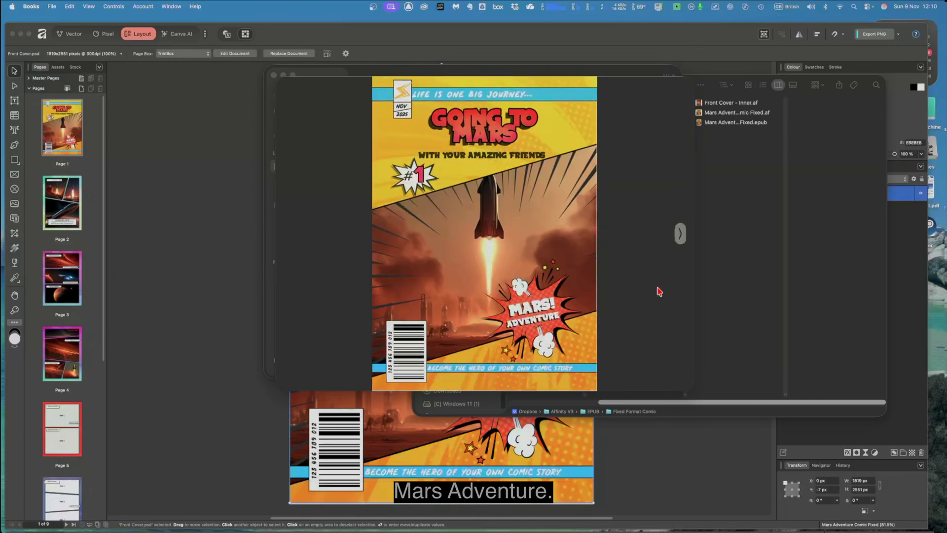
Step: Page forward through all nine pages to the YOUR! STORY BOOK back cover, then close the reader window
left_click(679, 234)
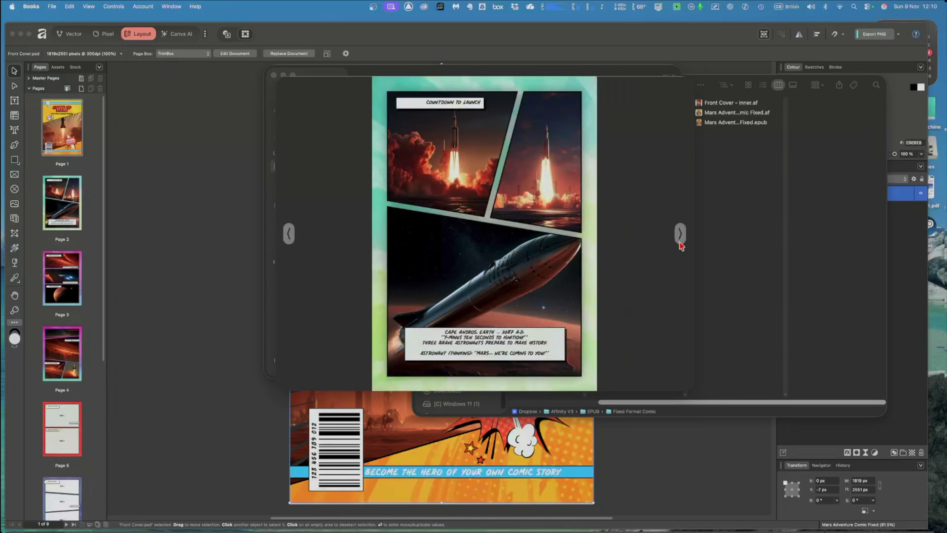
left_click(680, 236)
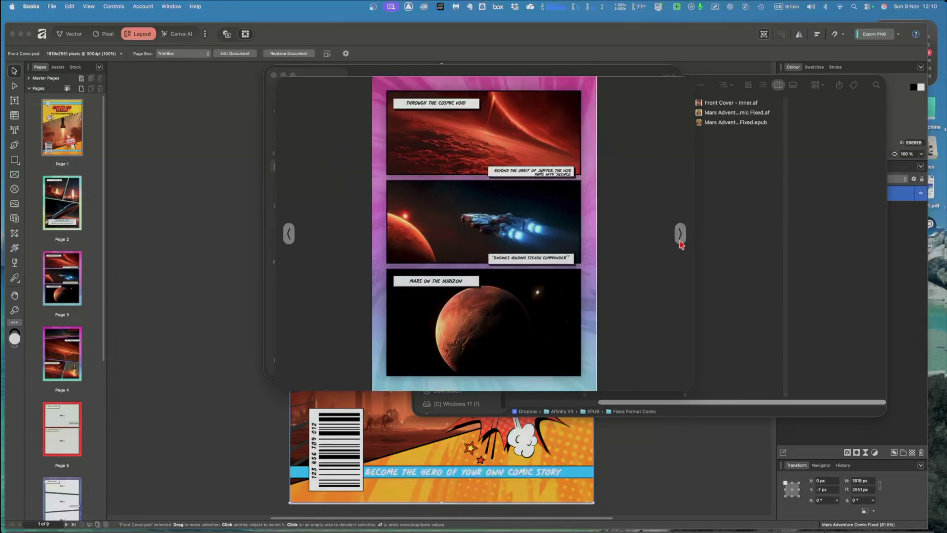
left_click(680, 237)
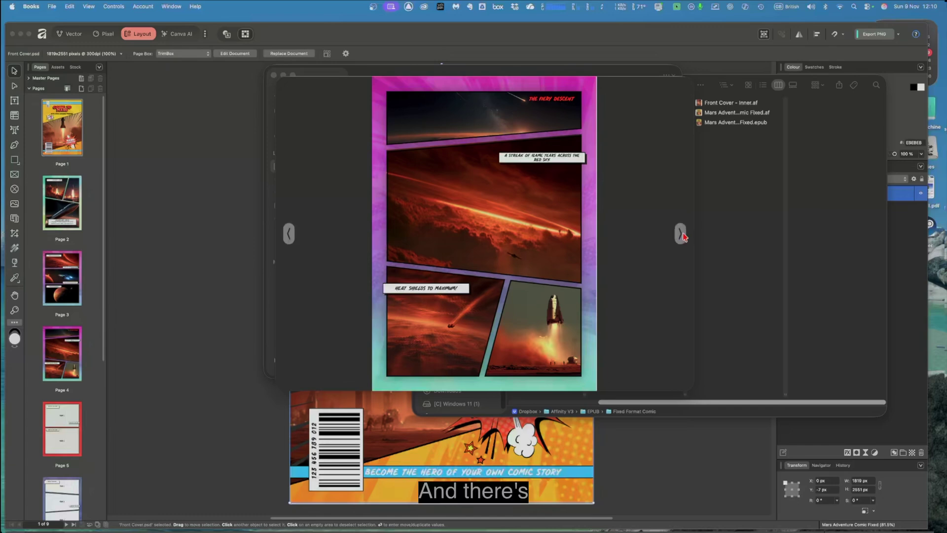
left_click(679, 241)
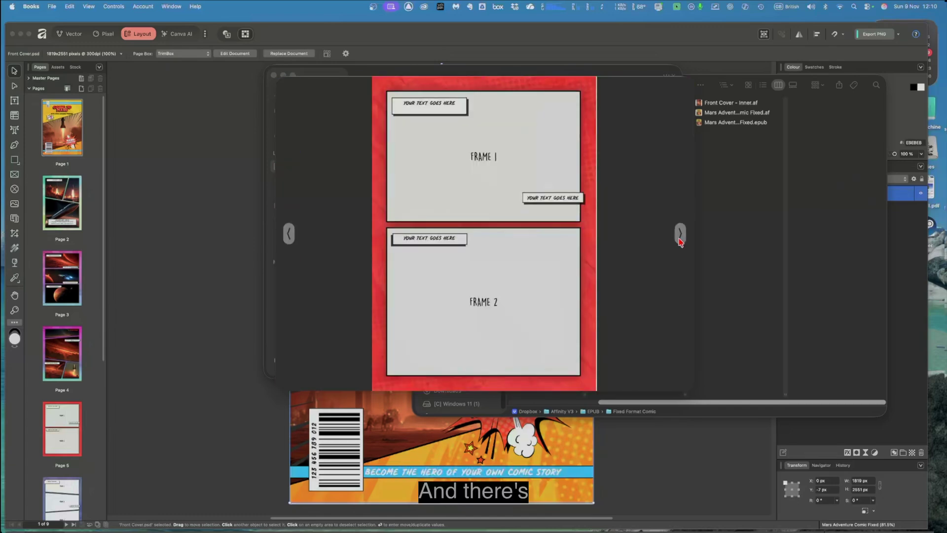
left_click(679, 241)
left_click(680, 241)
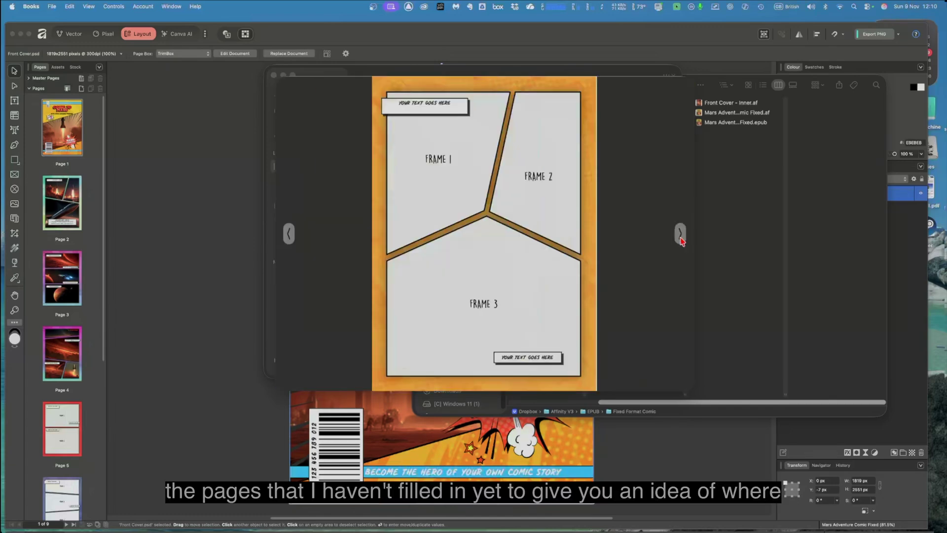
left_click(680, 241)
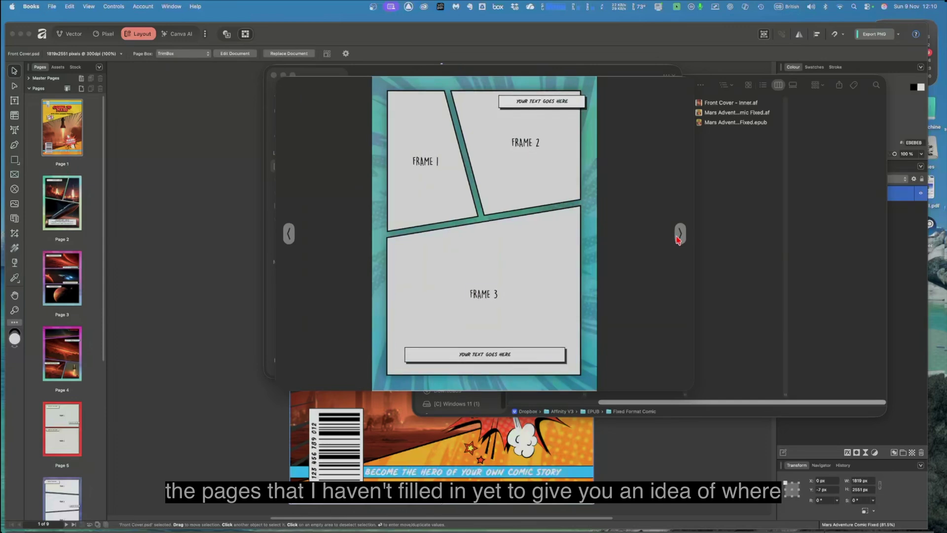
left_click(681, 240)
mouse_move(677, 240)
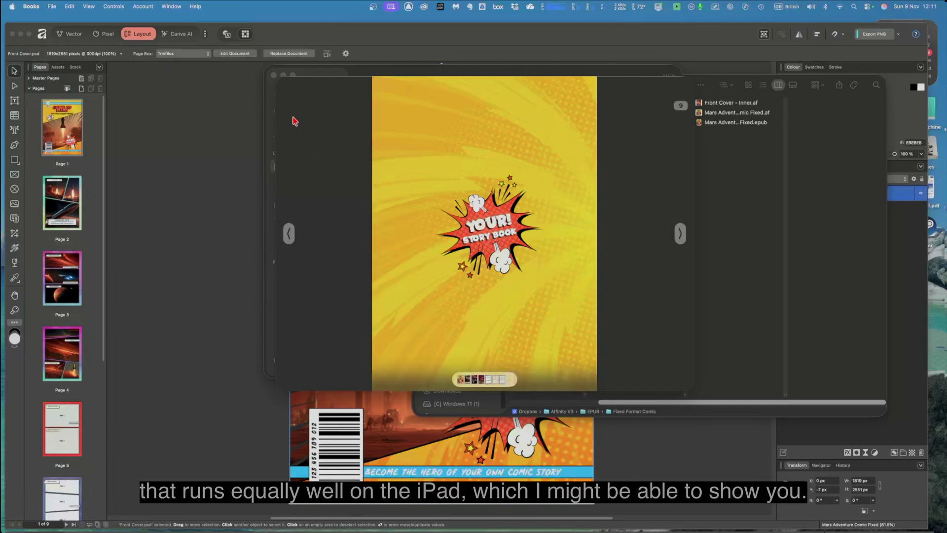
mouse_move(286, 99)
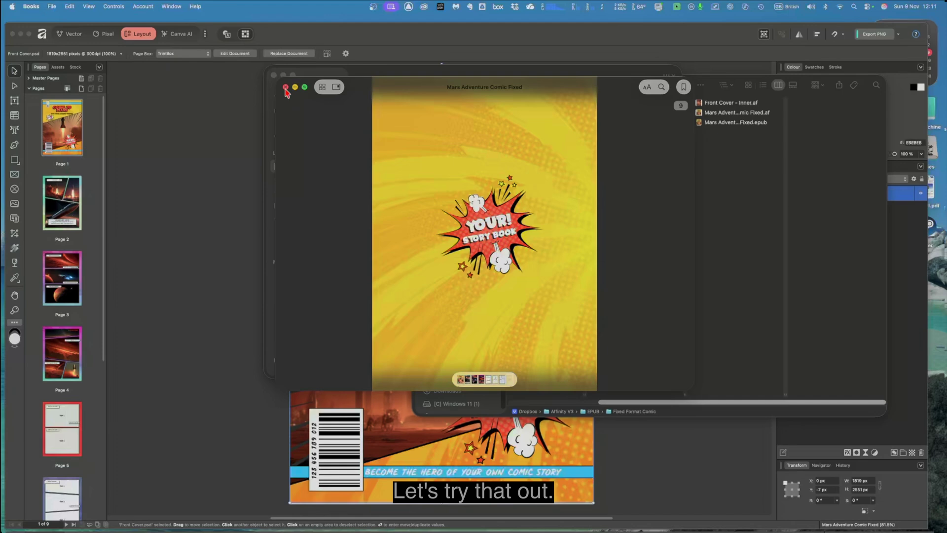
left_click(286, 88)
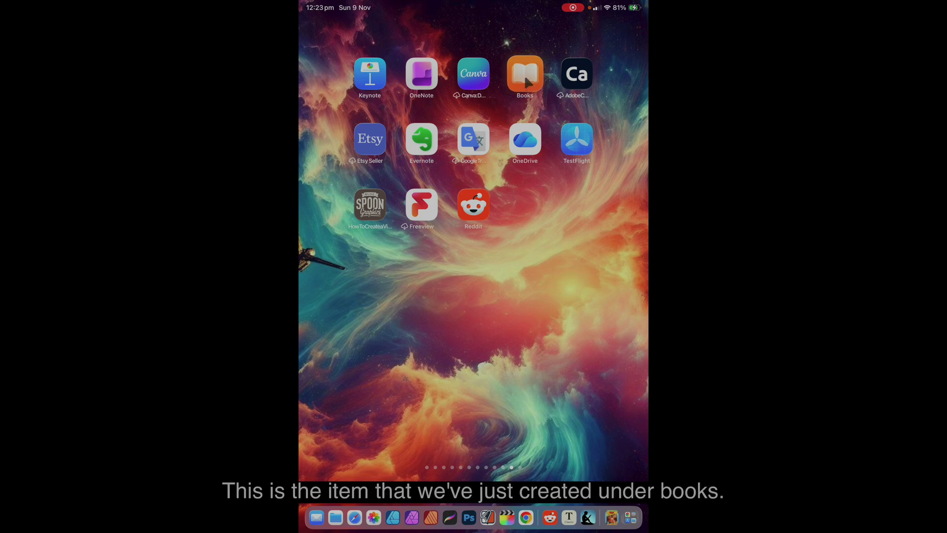
Step: Open Books on the iPad and download the Mars comic from the Library via its cloud icon
left_click(526, 75)
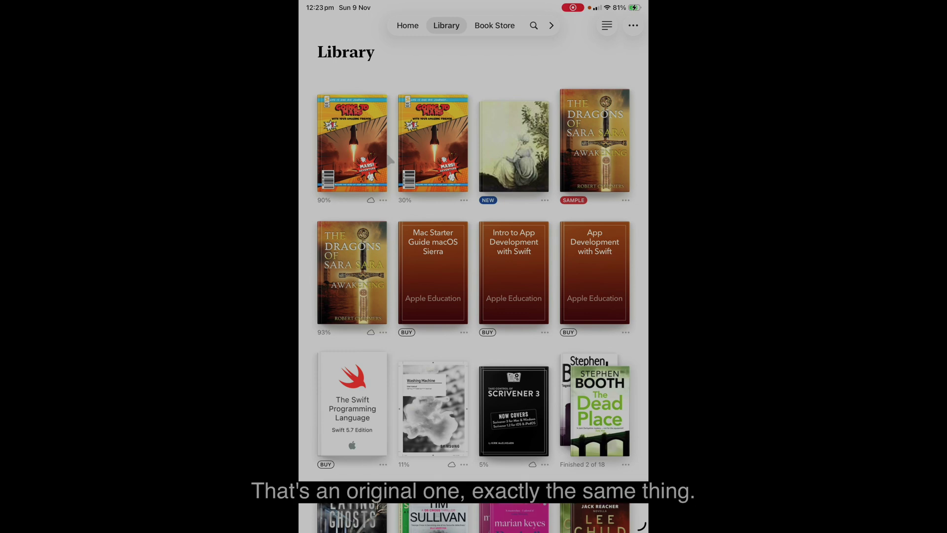
left_click(346, 155)
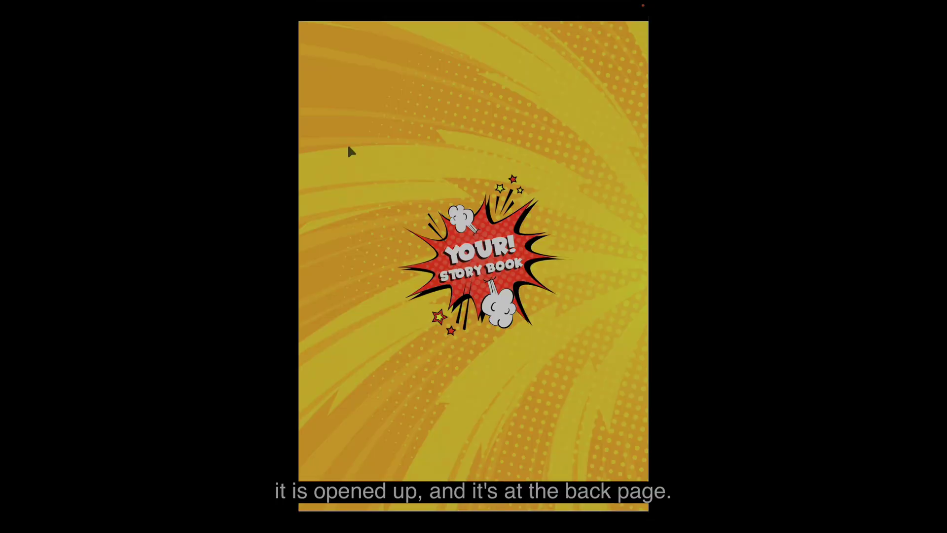
Step: Reopen Mars Adventure Comic Fixed and jump to the page 1 cover from the thumbnail grid
left_click(355, 255)
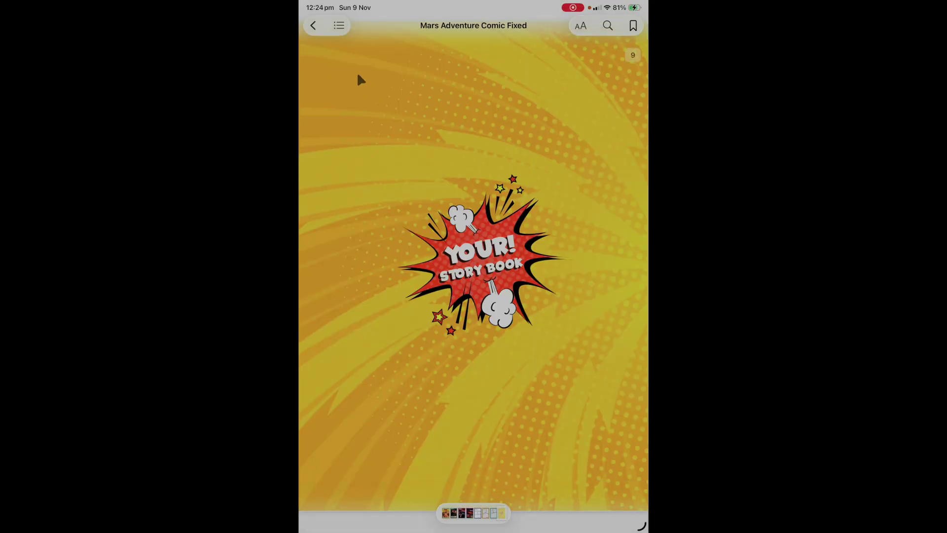
left_click(313, 26)
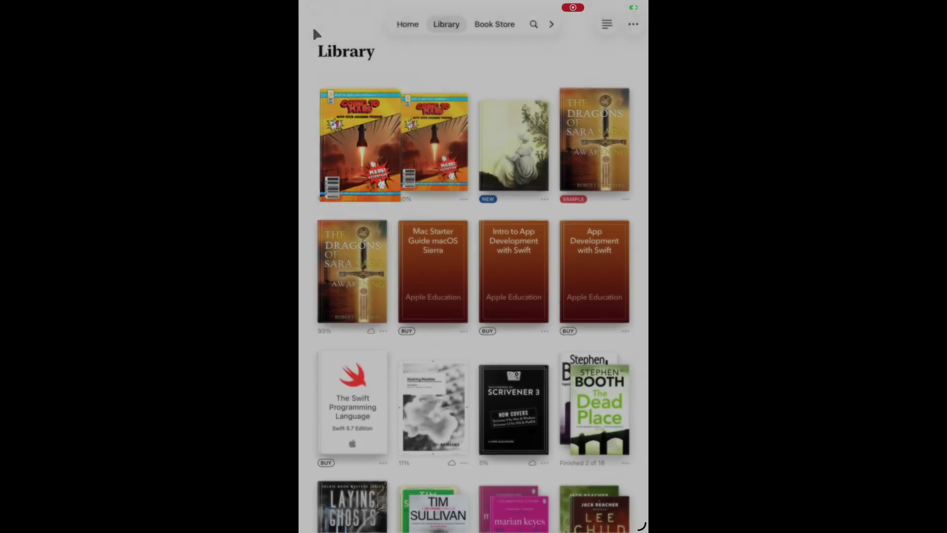
left_click(343, 137)
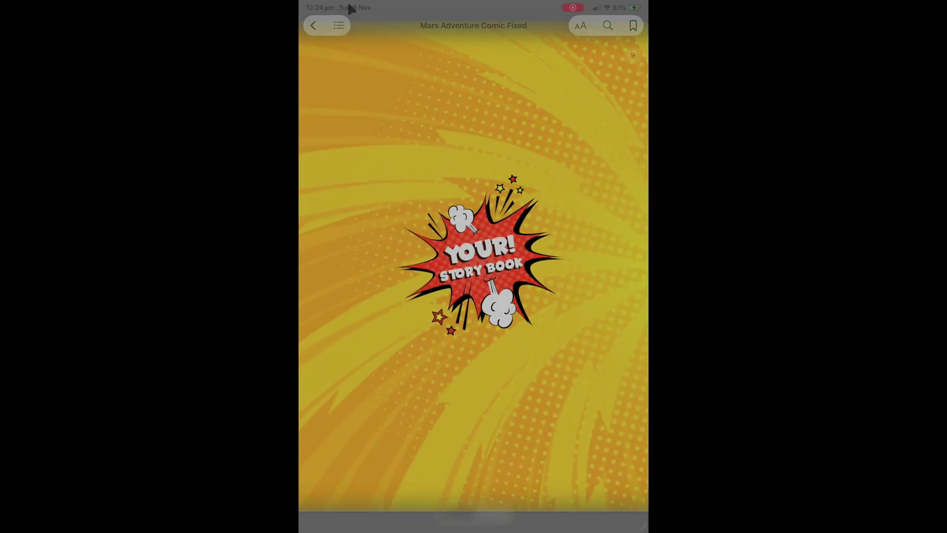
left_click(338, 26)
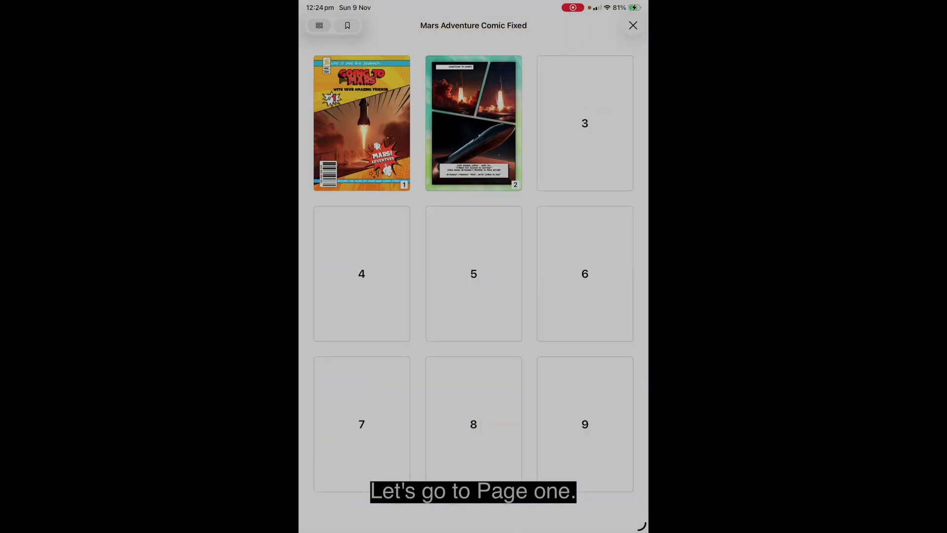
left_click(350, 120)
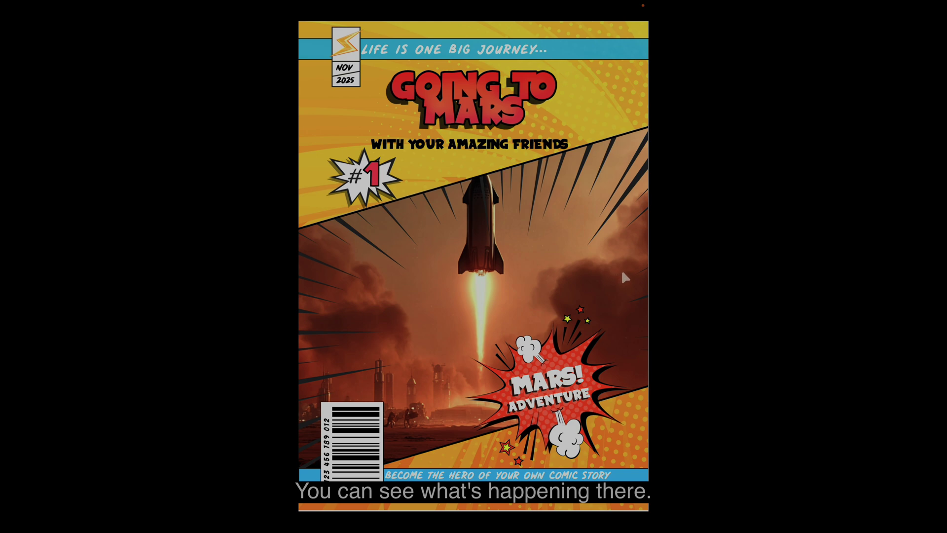
Step: Page forward from the cover through Countdown to Launch to page 5
left_click(586, 277)
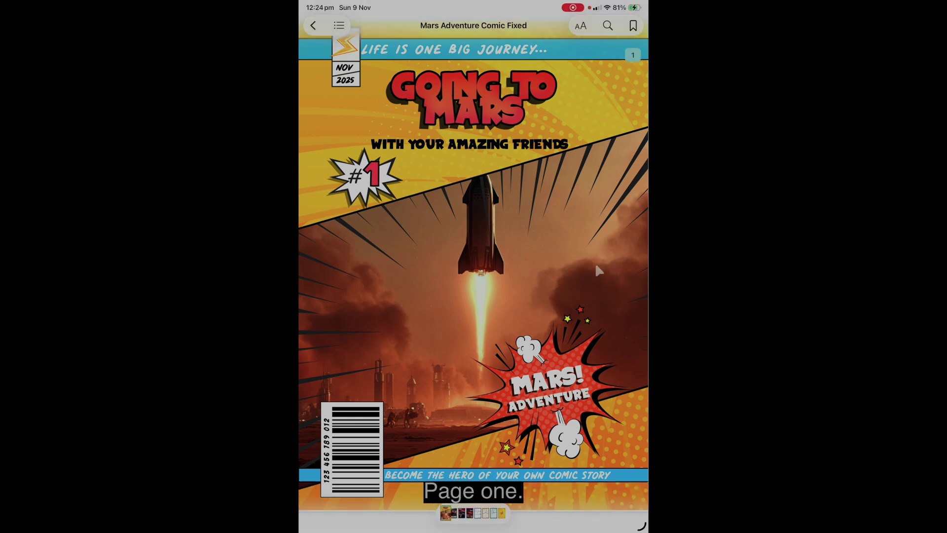
left_click(632, 56)
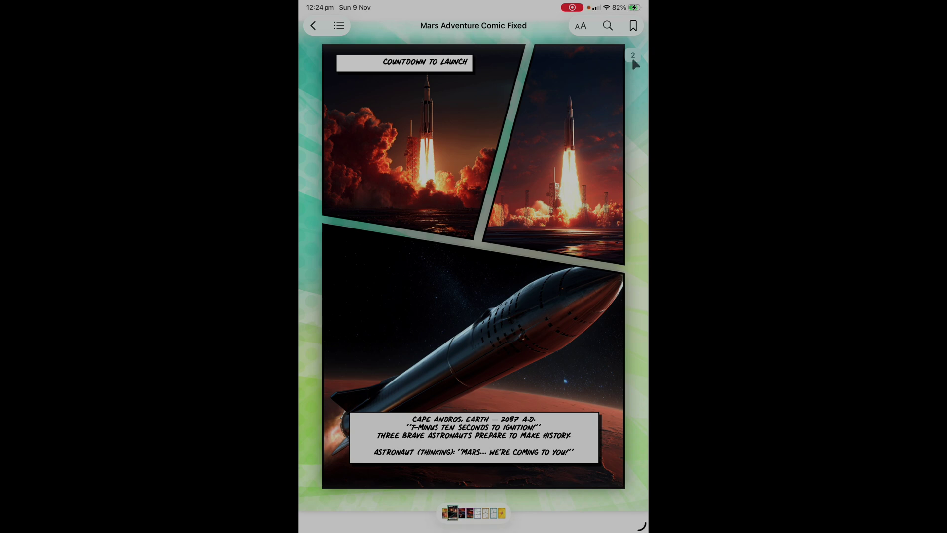
left_click(632, 56)
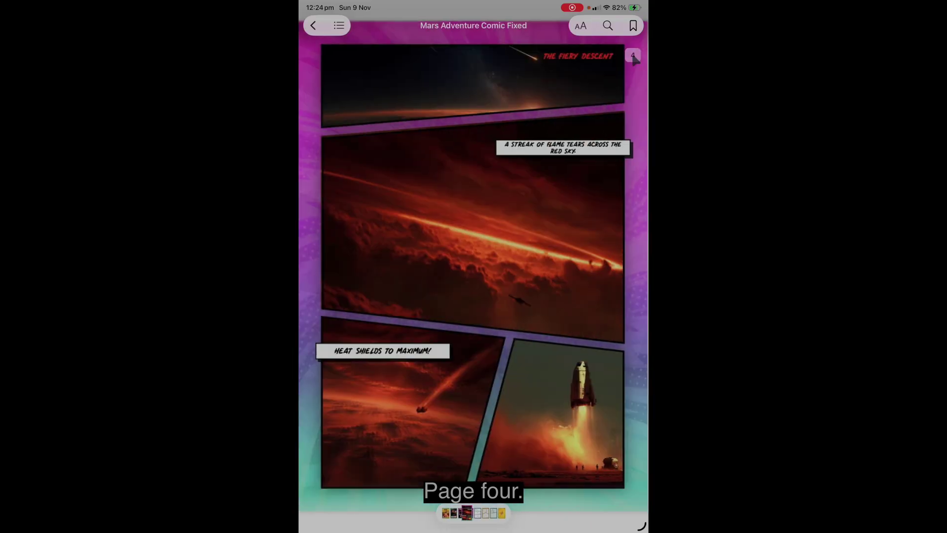
left_click(562, 79)
left_click(573, 77)
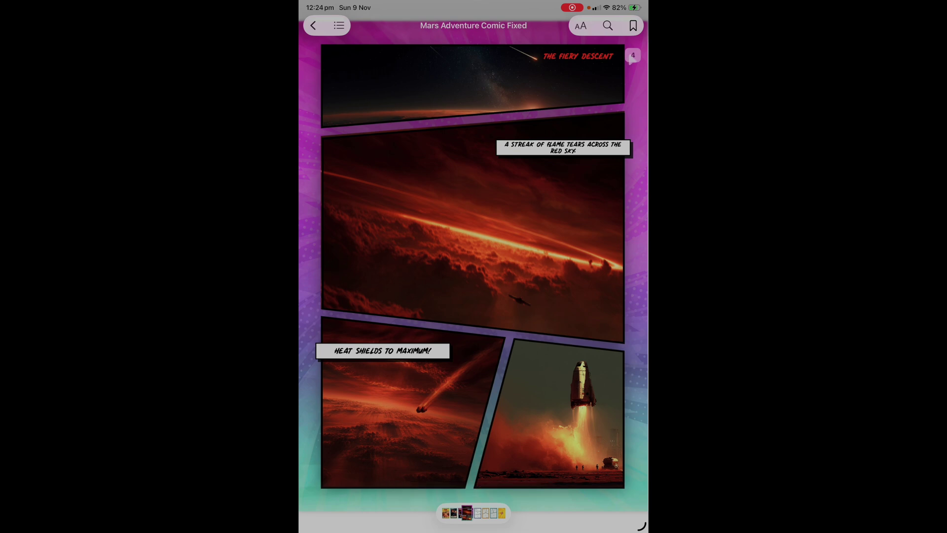
left_click(634, 56)
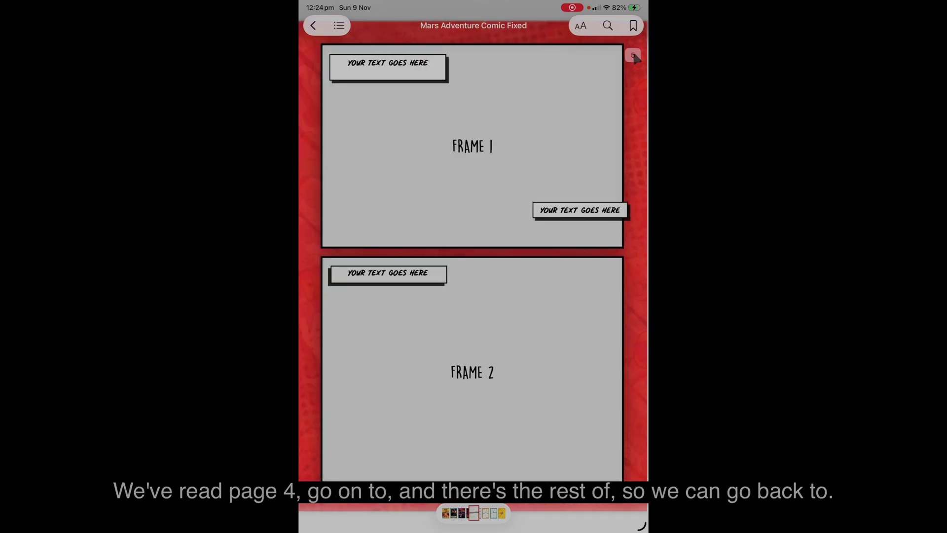
Step: Show the nine-page thumbnail grid, jump to the cover, then return to the grid
left_click(345, 28)
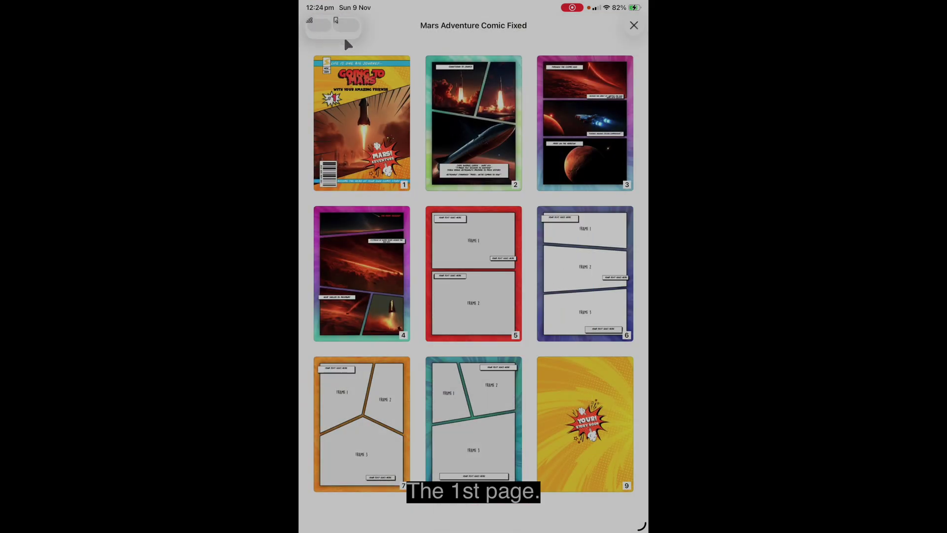
left_click(346, 108)
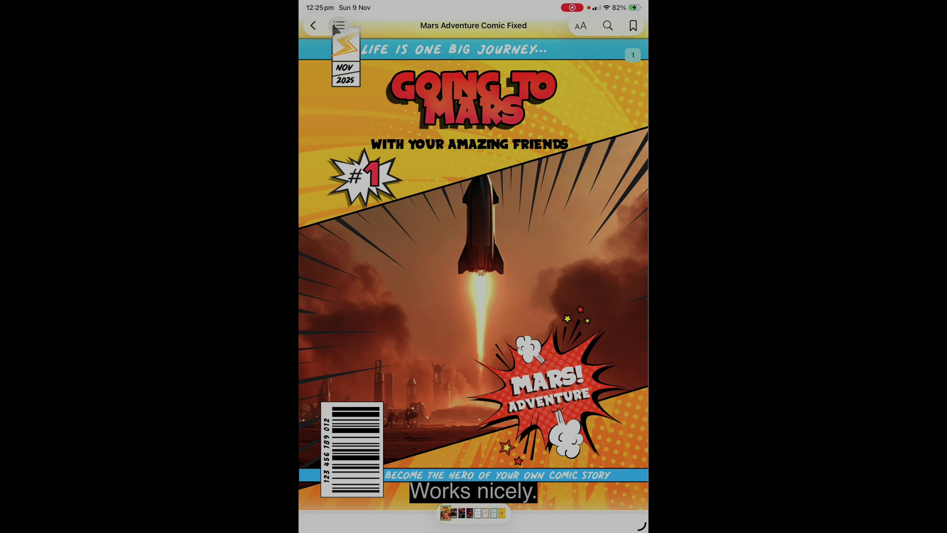
left_click(338, 27)
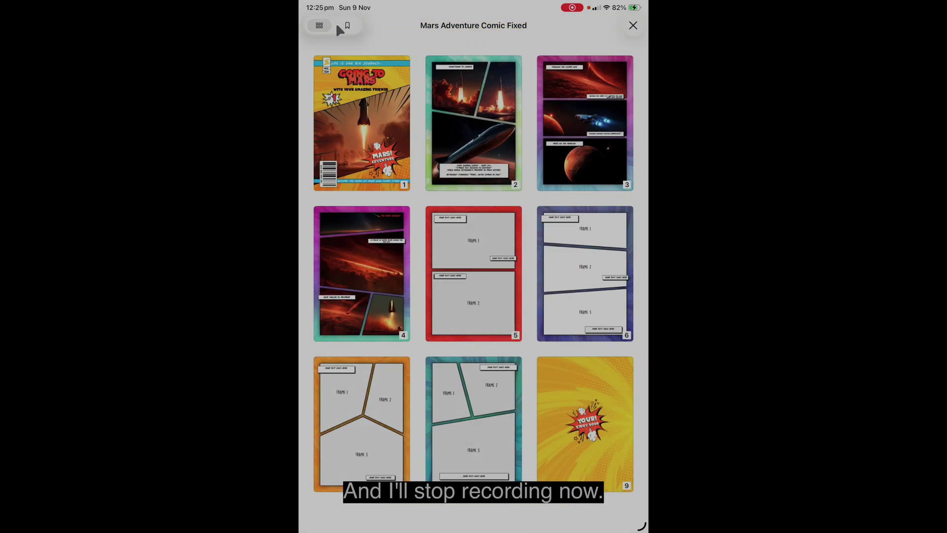